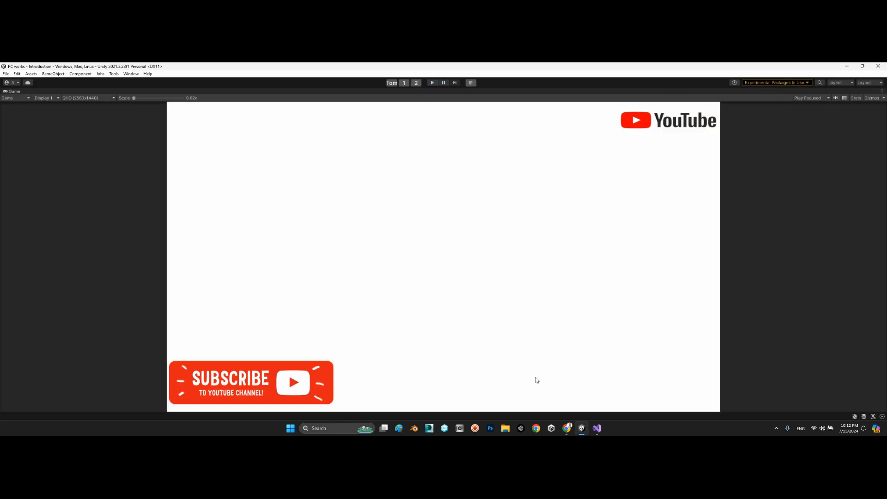
# Switch to Chrome and look through the Waifu2xBarracuda README's comparison images on GitHub
pyautogui.click(568, 430)
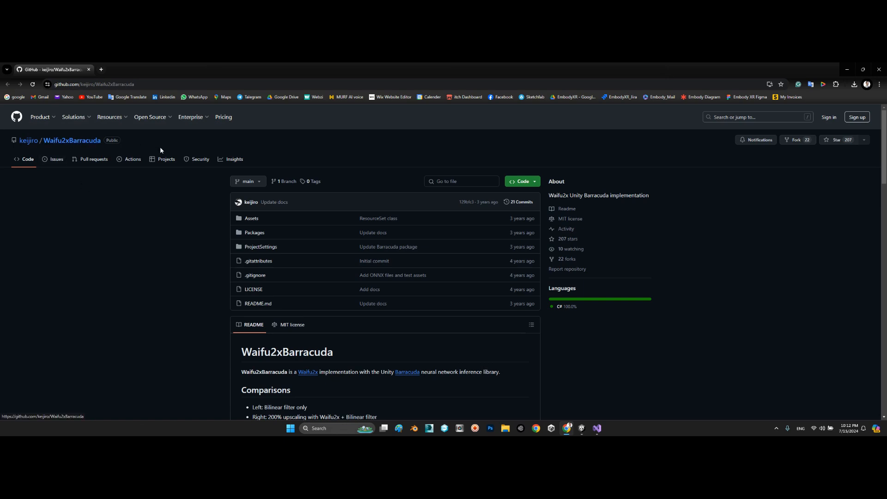
pyautogui.scroll(-4, 214, 233)
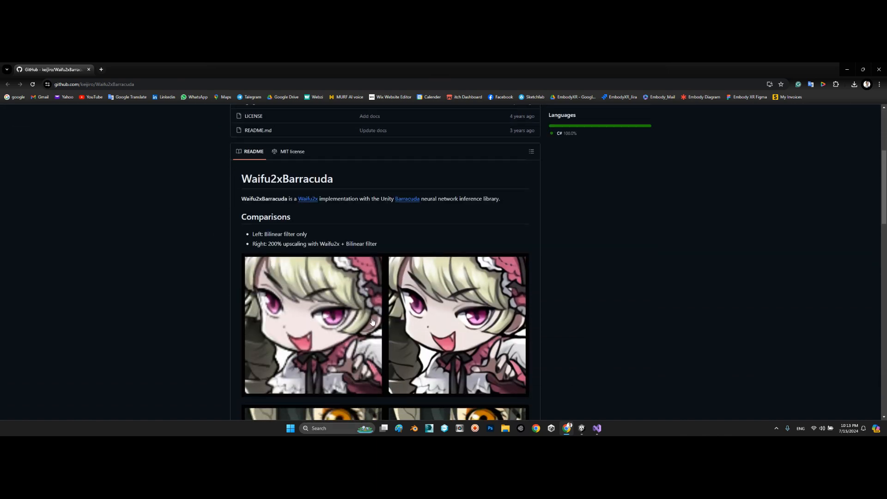
pyautogui.scroll(-4, 449, 331)
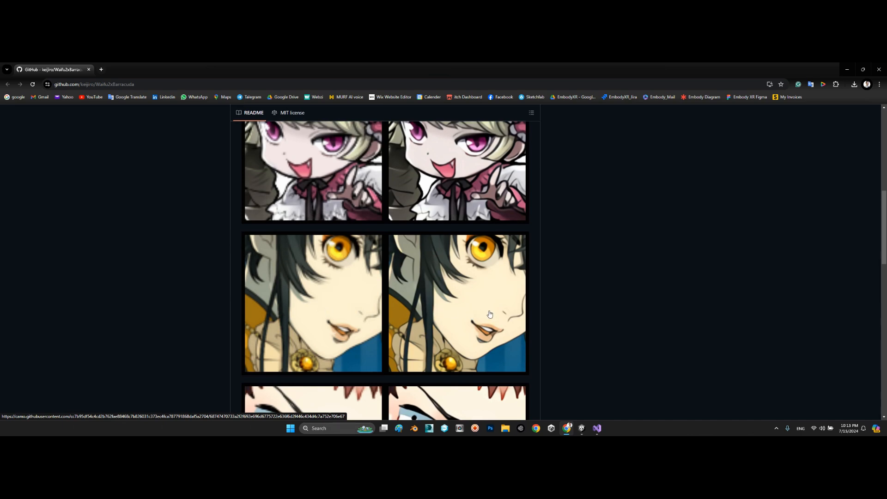
pyautogui.scroll(8, 490, 314)
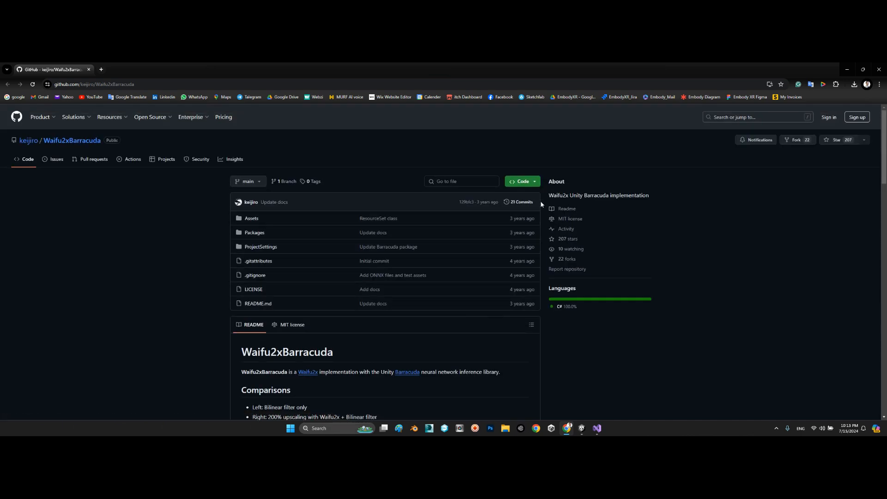
# Look at the Waifu2xBarracuda repository's clone and ZIP download options
pyautogui.click(522, 181)
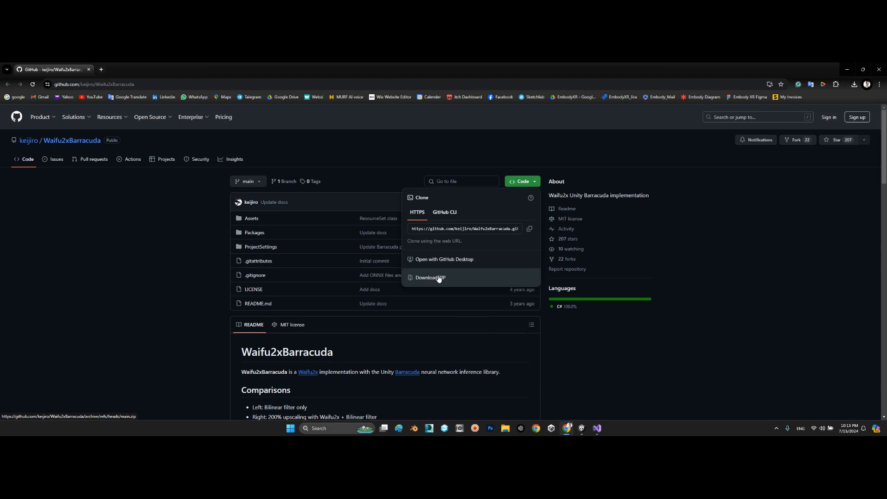
pyautogui.click(163, 255)
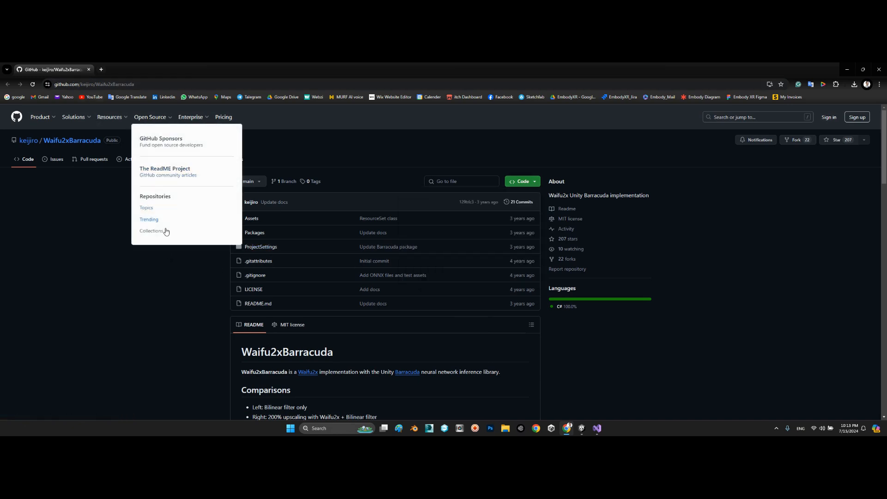
pyautogui.click(523, 181)
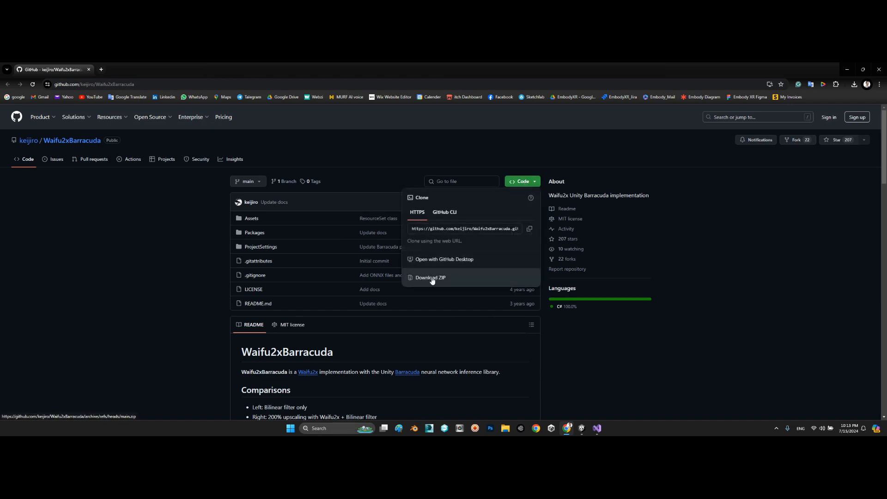
pyautogui.click(186, 241)
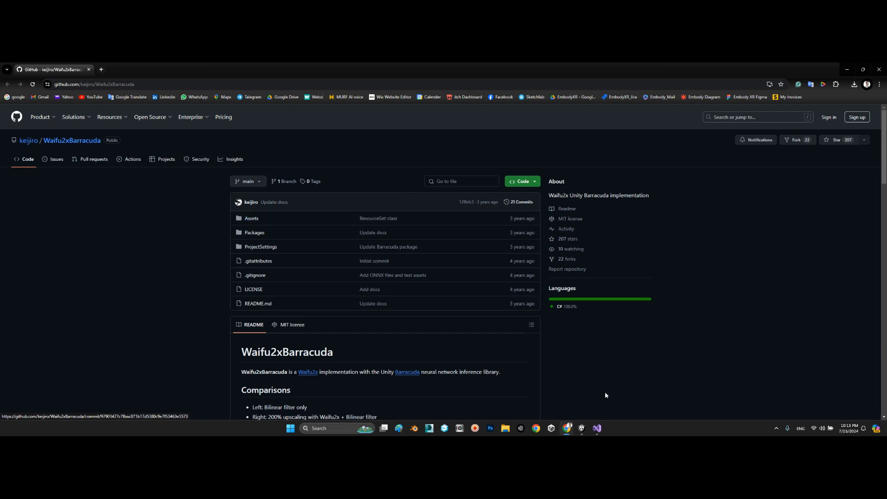
# Open the repository's Packages folder and switch to the desktop to locate the jp.keijiro.waifu2x folder
pyautogui.moveTo(603, 434)
pyautogui.click(260, 236)
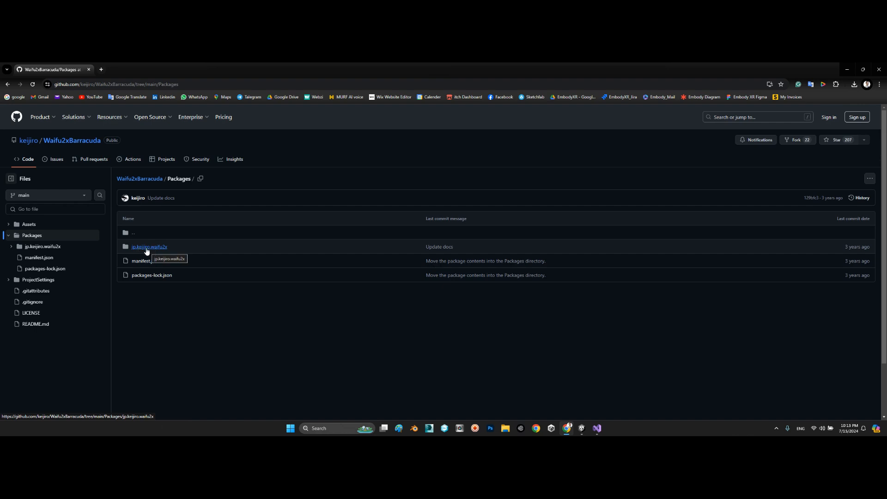
pyautogui.click(582, 428)
pyautogui.click(568, 429)
pyautogui.click(570, 430)
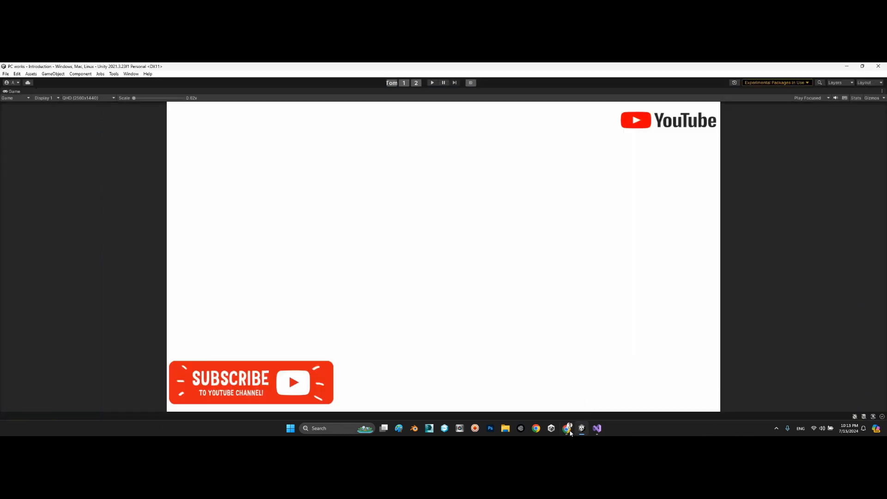
pyautogui.click(583, 428)
pyautogui.click(598, 428)
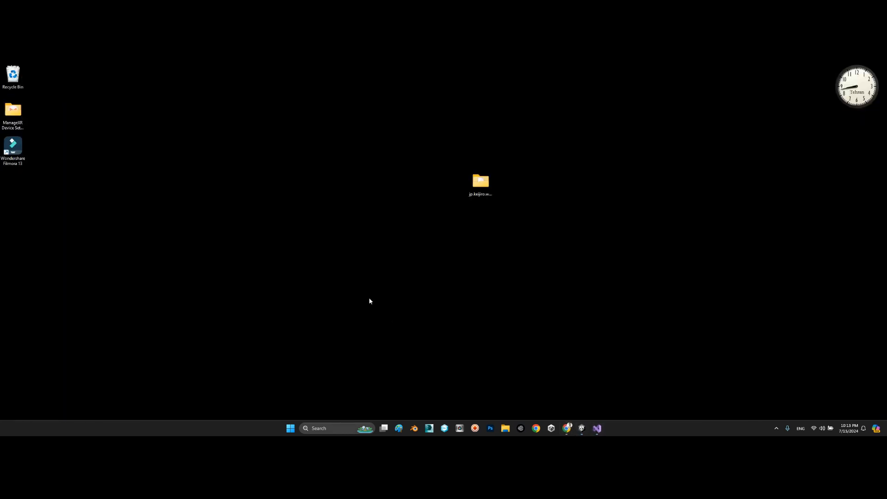
pyautogui.moveTo(443, 154); pyautogui.dragTo(450, 171)
# Switch to Unity, restore the maximized Game view to the full editor layout and open the Package Manager
pyautogui.click(583, 429)
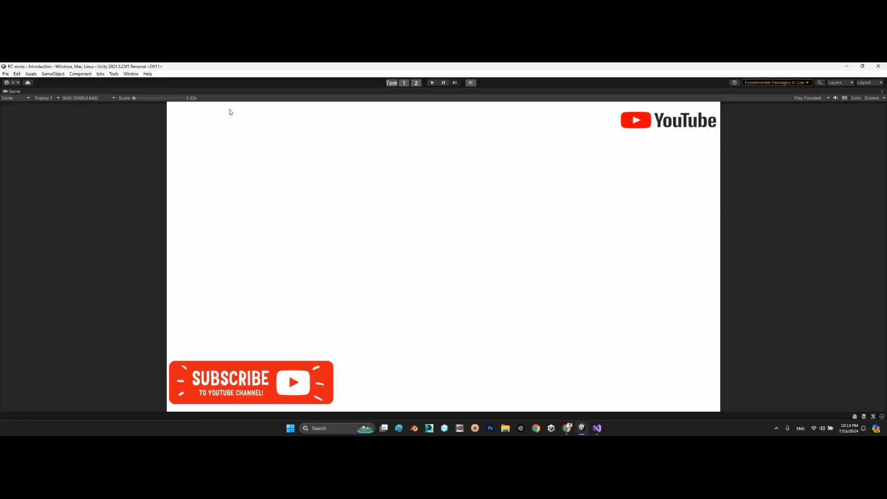
pyautogui.doubleClick(14, 92)
pyautogui.click(131, 74)
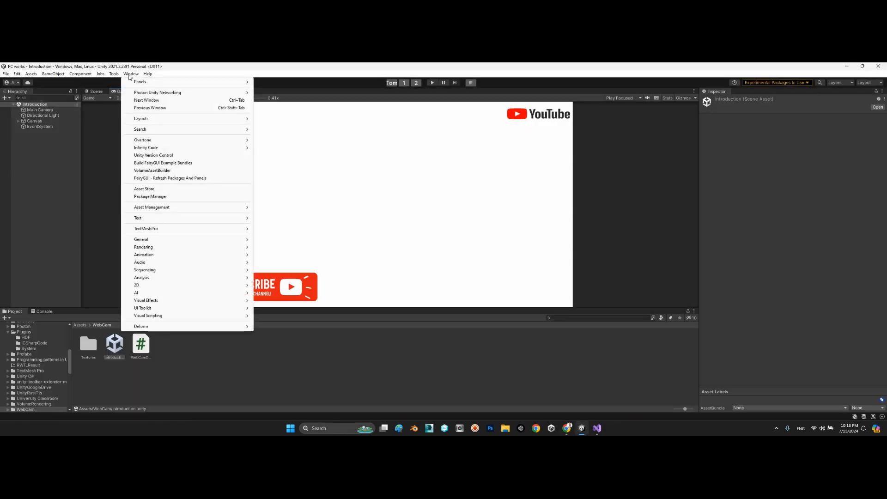
pyautogui.click(149, 197)
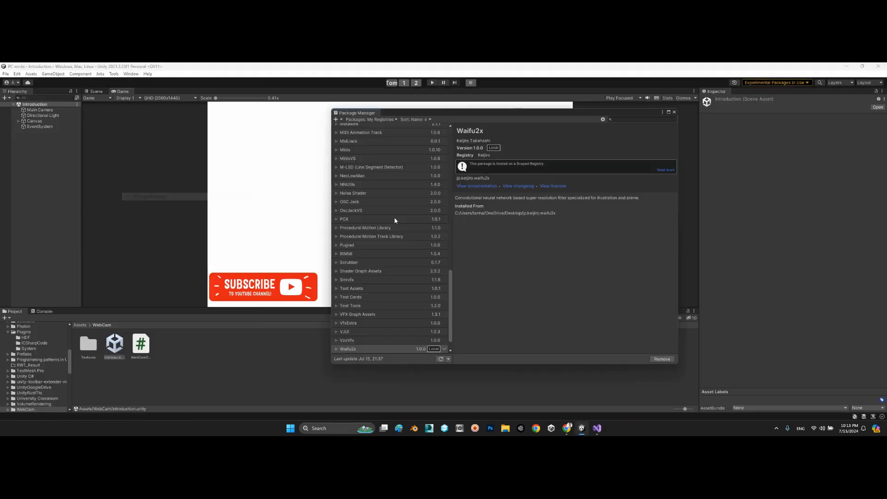
# Browse for a package from disk in the Desktop's jp.keijiro.waifu2x folder, and close the file dialog and the Package Manager
pyautogui.click(340, 120)
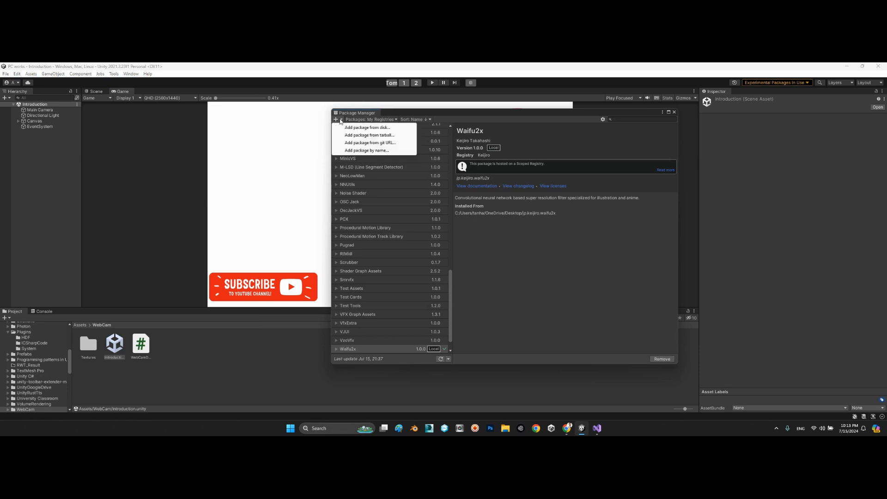
pyautogui.click(368, 127)
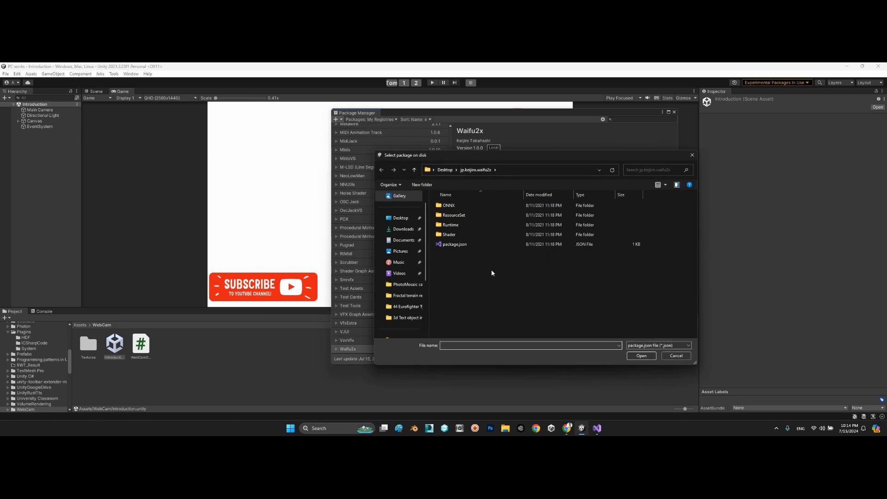
pyautogui.click(400, 217)
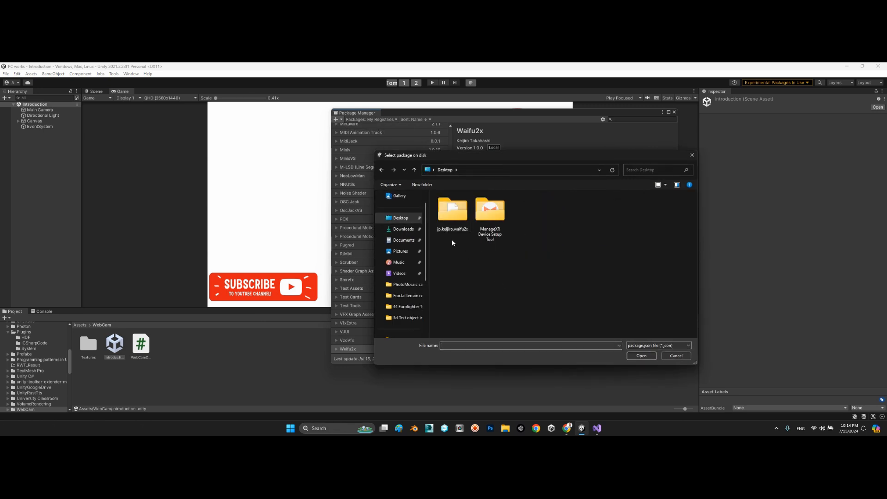
pyautogui.doubleClick(454, 214)
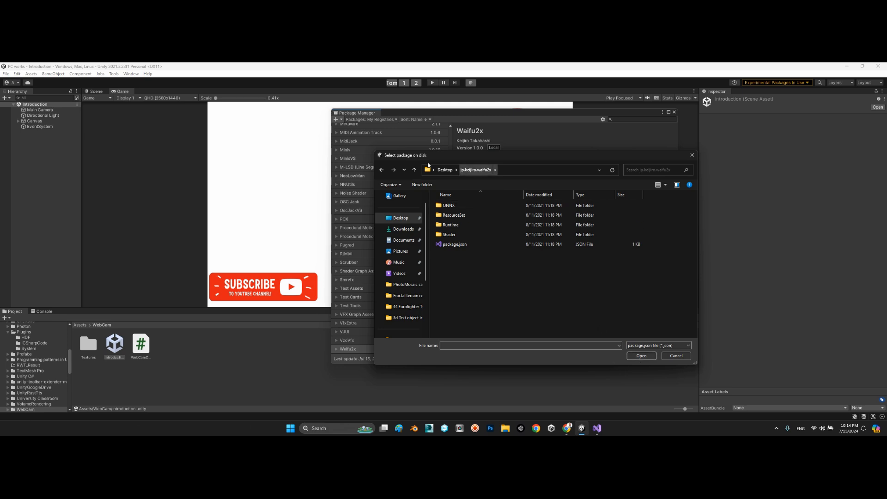
pyautogui.click(691, 156)
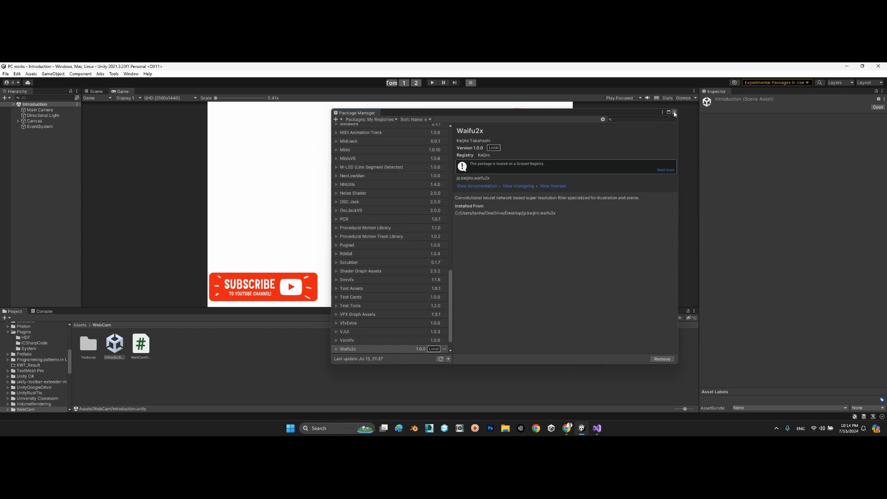
pyautogui.click(675, 112)
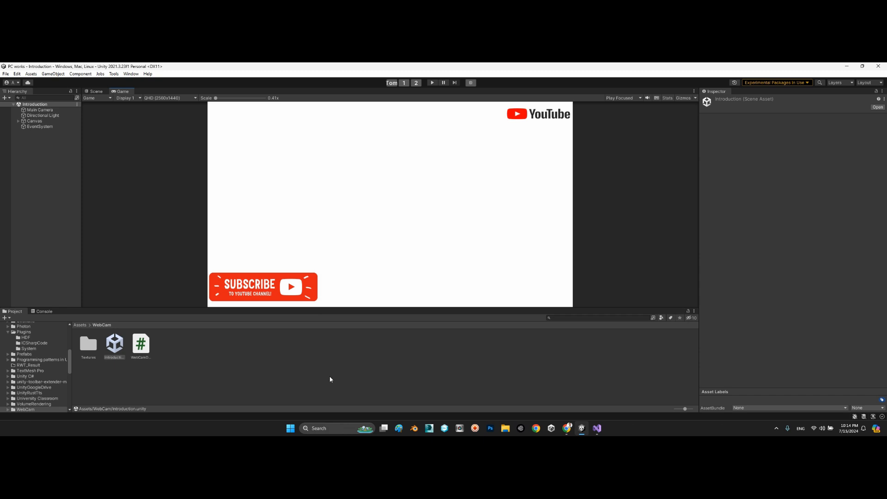
# Open the Test scene from the project's nested Assets/Assets folder
pyautogui.click(134, 338)
pyautogui.click(80, 326)
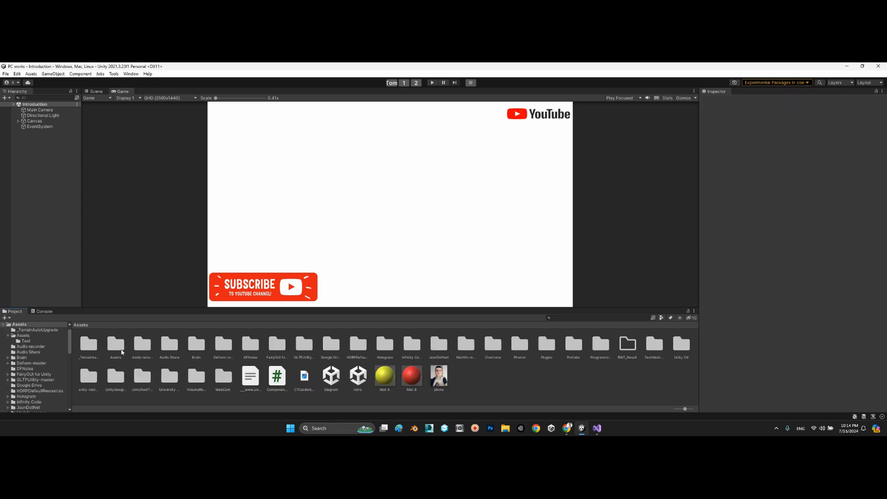
pyautogui.doubleClick(115, 346)
pyautogui.doubleClick(116, 345)
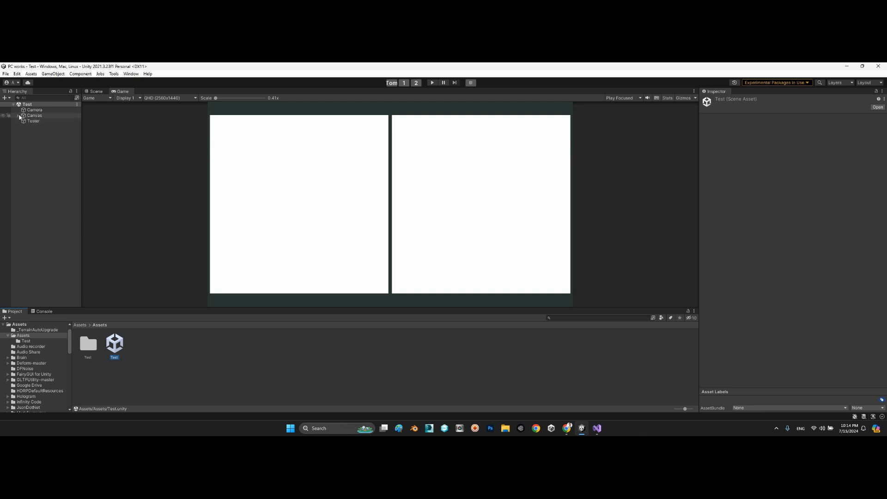
# Expand the Canvas hierarchy down to Panel and inspect its Bilinear and Waifu2x raw images
pyautogui.click(19, 116)
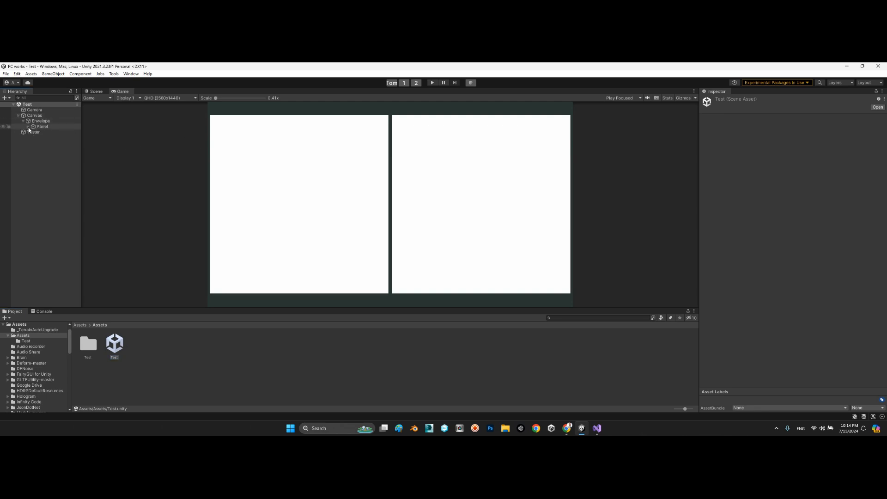
pyautogui.click(28, 127)
pyautogui.click(46, 133)
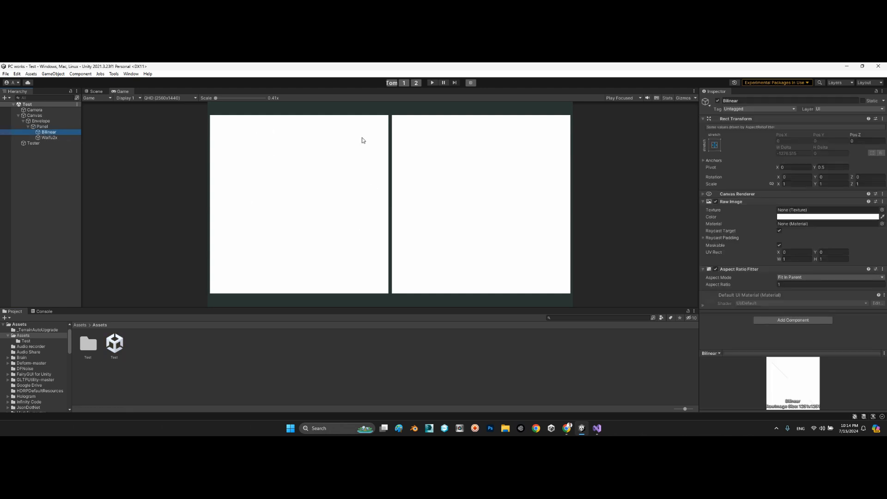
pyautogui.click(56, 138)
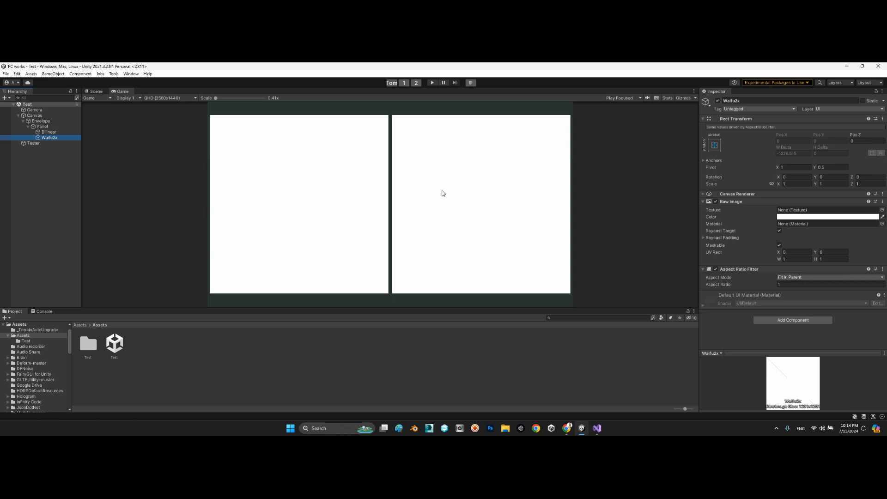
# Examine the Tester object's Waifu 2x Test script and the available Waifu2x ResourceSet assets
pyautogui.click(32, 144)
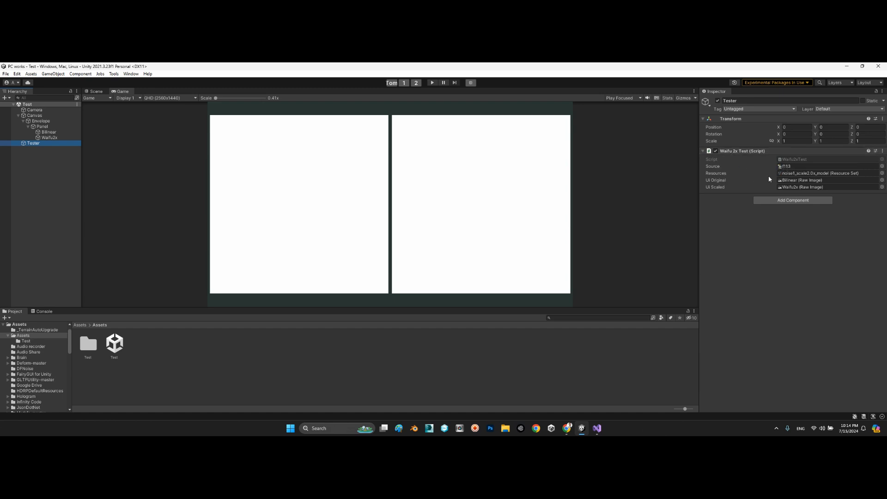
pyautogui.click(785, 173)
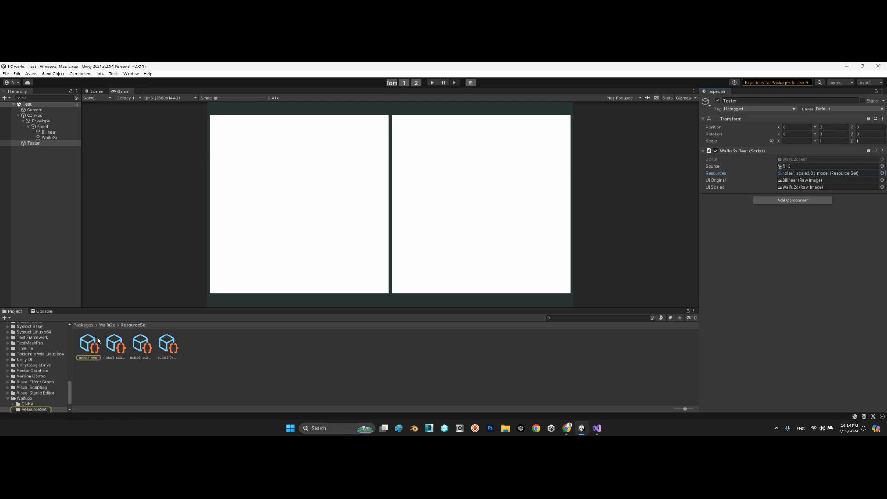
pyautogui.click(113, 347)
pyautogui.click(138, 349)
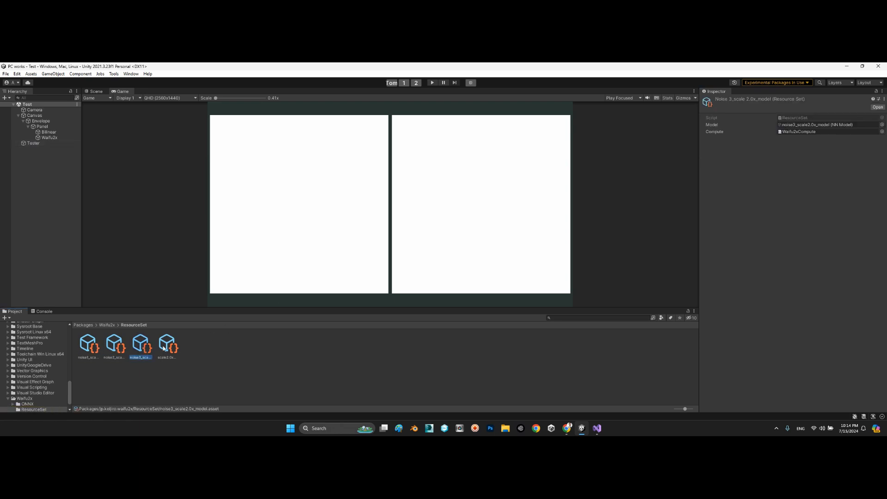
pyautogui.click(172, 348)
# Locate the Tester's source texture f113 in the project, view it enlarged in Photos and close the preview
pyautogui.click(33, 143)
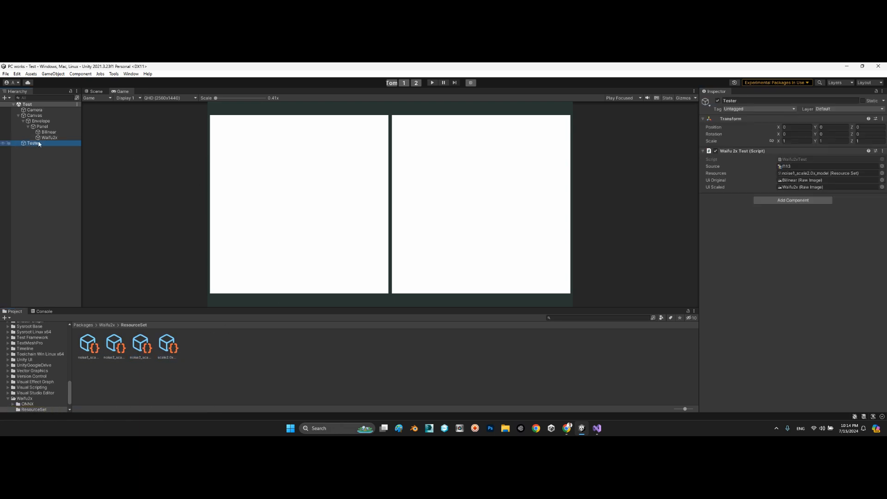
pyautogui.click(794, 166)
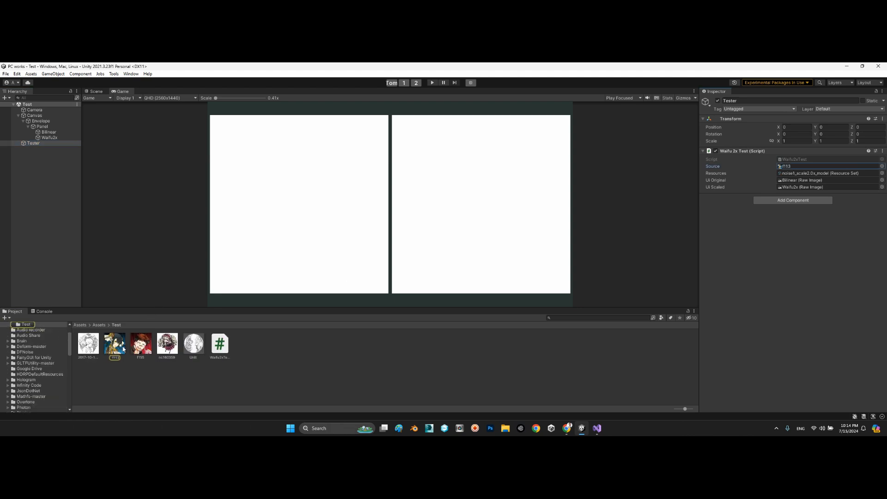
pyautogui.doubleClick(123, 350)
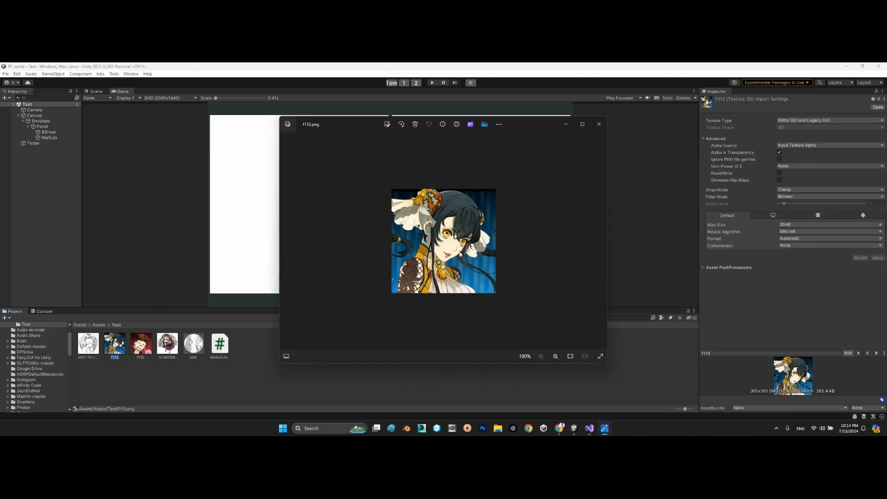
pyautogui.scroll(5, 481, 261)
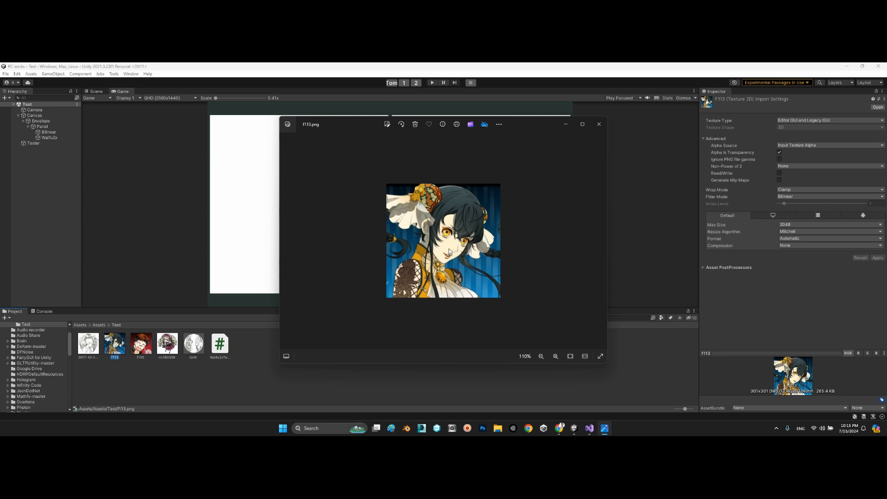
pyautogui.scroll(-2, 481, 260)
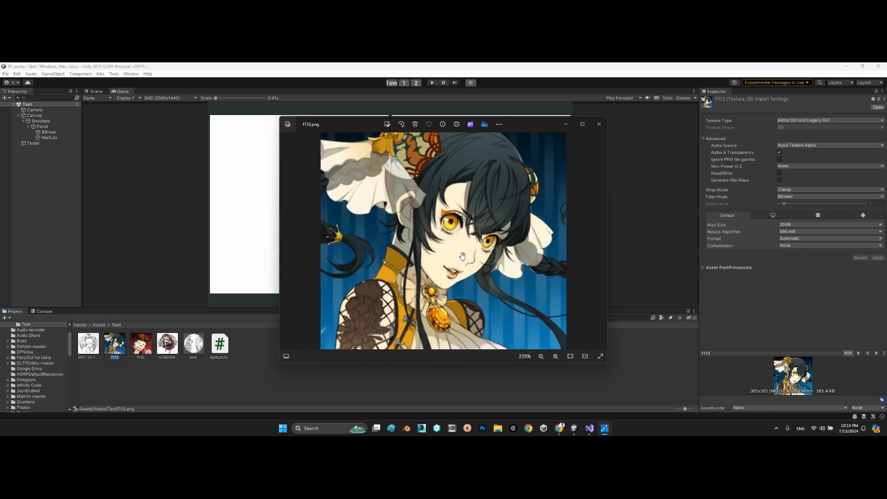
pyautogui.click(599, 123)
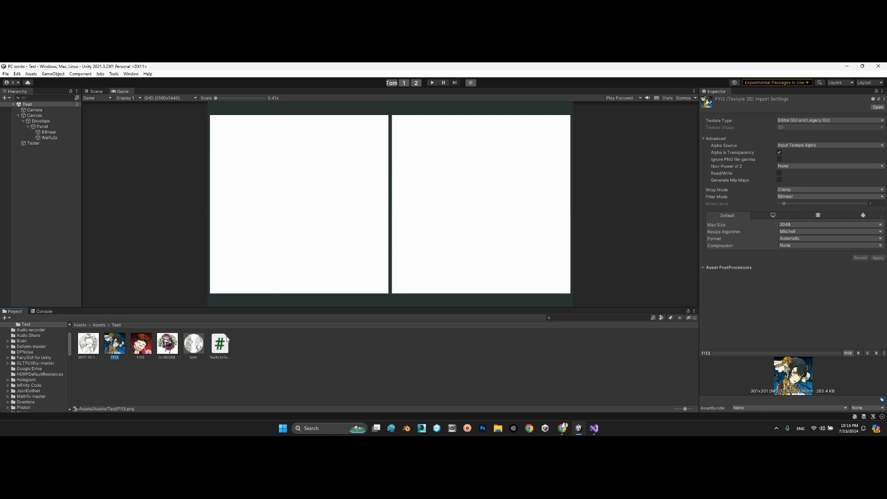
# View the f155 texture enlarged in Photos and close the preview
pyautogui.doubleClick(141, 344)
pyautogui.scroll(9, 437, 236)
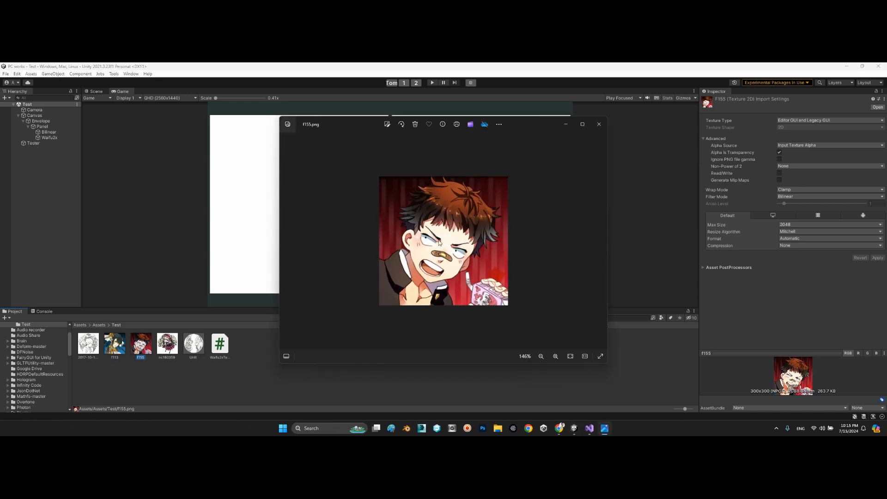
pyautogui.click(600, 124)
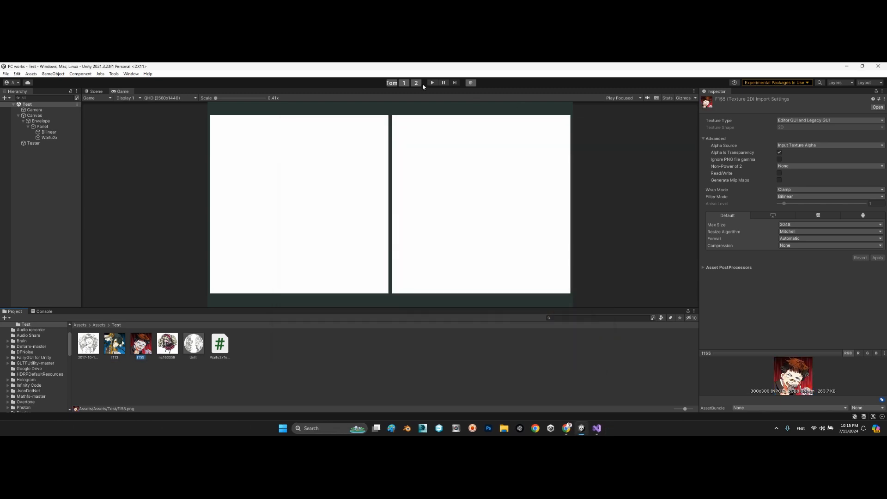
# Run the Test scene, compare the Bilinear and Waifu2x images in a maximized Game view, and stop playback
pyautogui.click(432, 83)
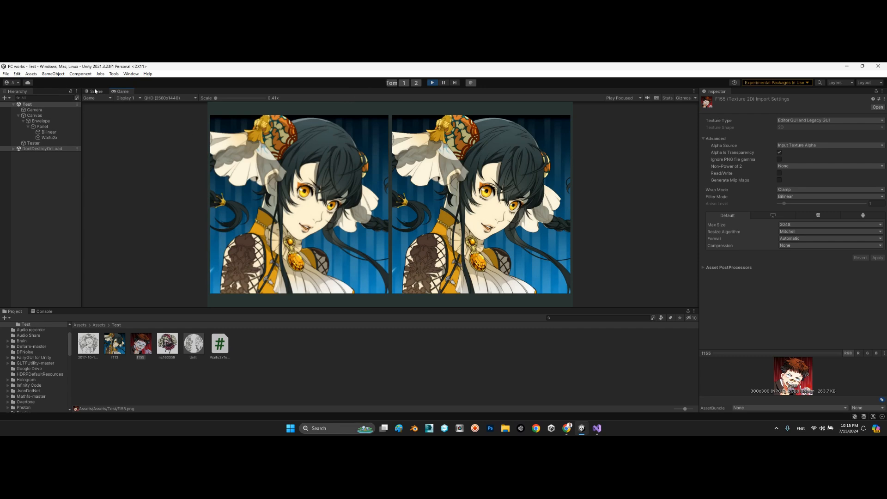
pyautogui.doubleClick(118, 91)
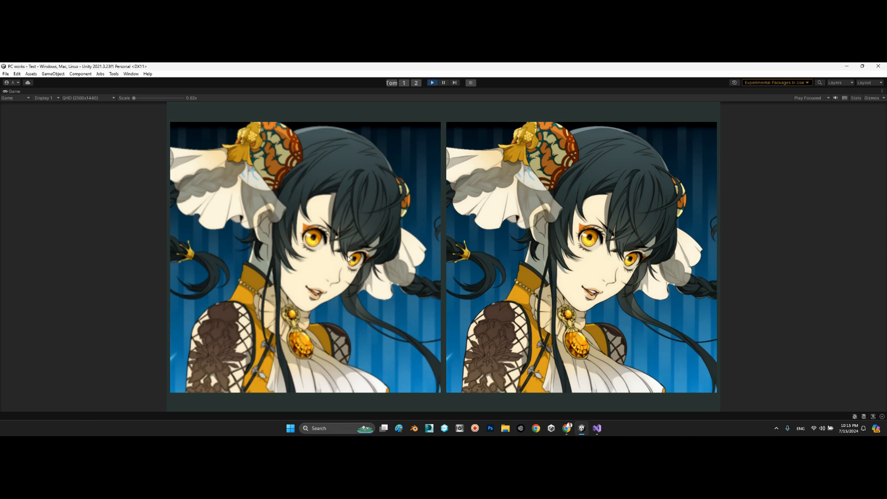
pyautogui.click(432, 83)
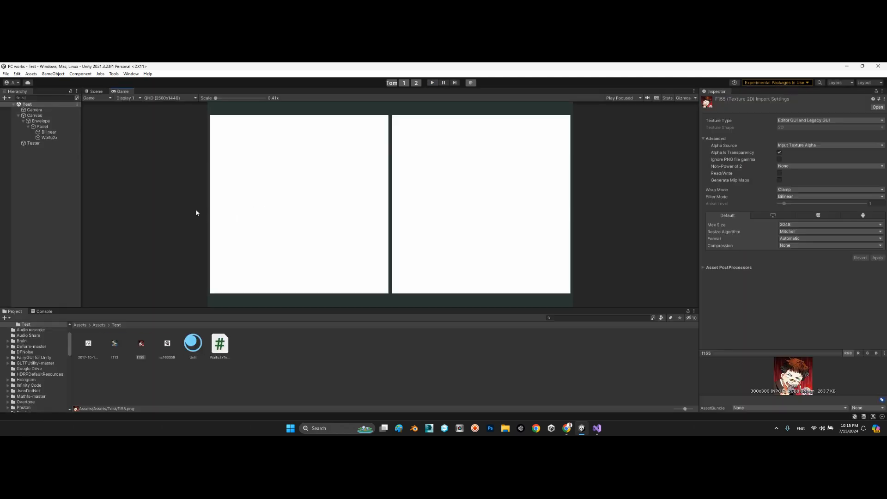
# Assign the f155 texture as the Source of the Tester object's Waifu 2x Test script
pyautogui.click(55, 145)
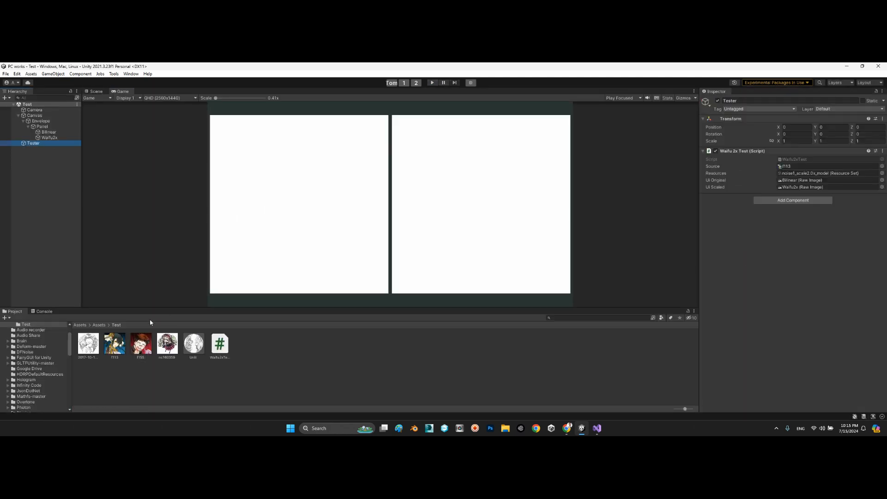
pyautogui.click(140, 346)
pyautogui.moveTo(706, 311); pyautogui.dragTo(787, 167)
# Run the scene with the f155 source, compare both upscaled images in the maximized Game view, and stop playback
pyautogui.click(432, 82)
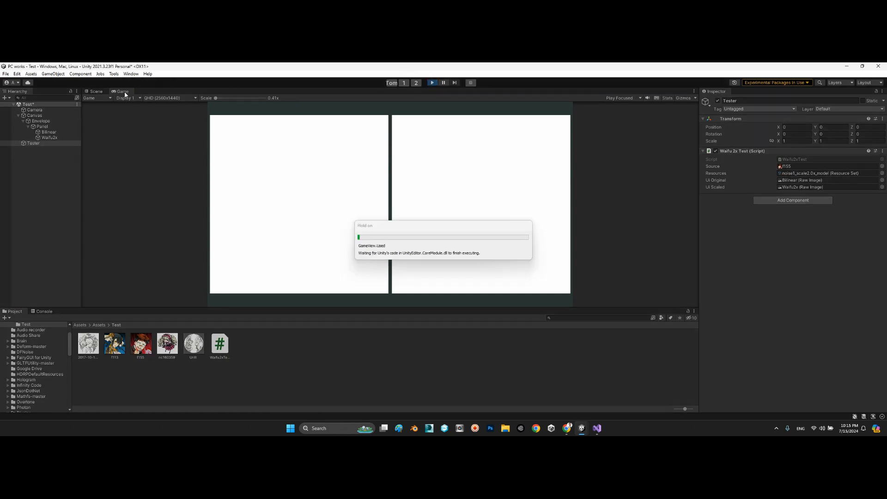
pyautogui.doubleClick(124, 92)
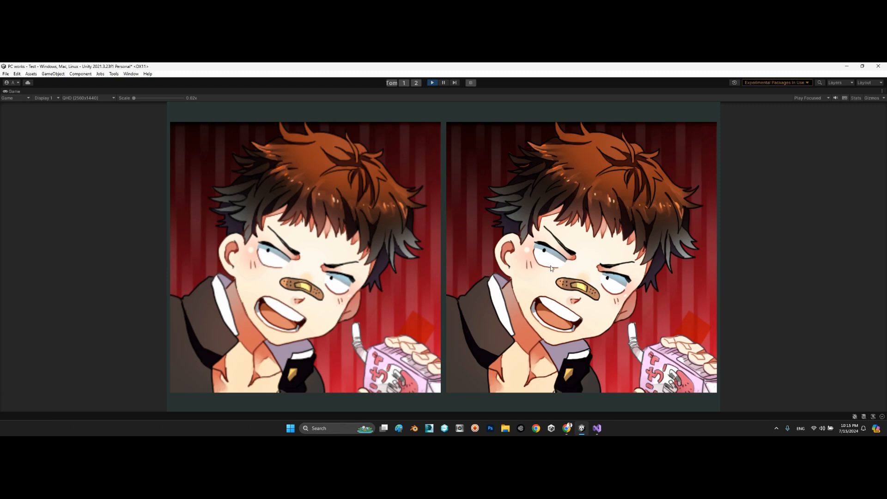
pyautogui.click(432, 83)
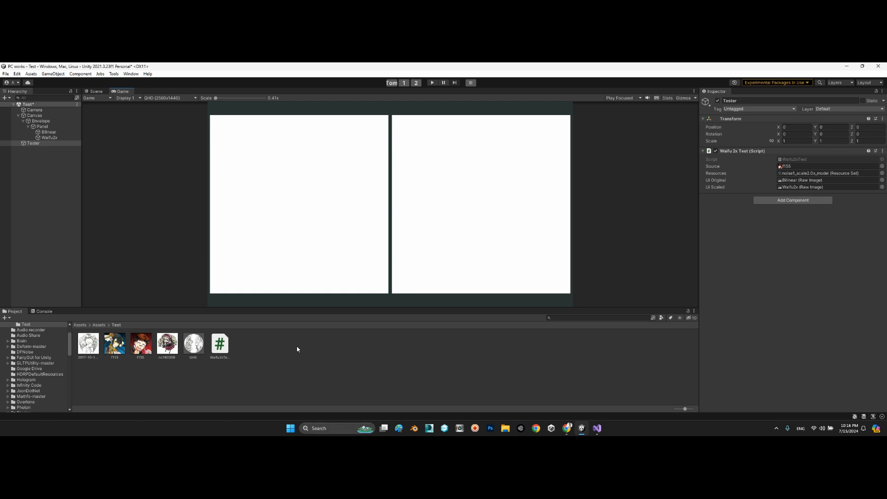
# Switch to Visual Studio, examine the _uiScaled.texture assignment in Waifu2xTest.cs, and return to Unity
pyautogui.click(599, 429)
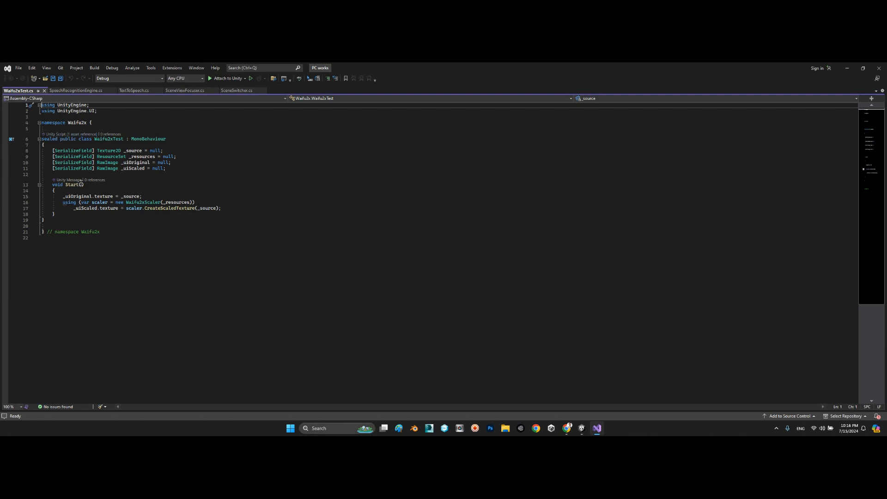
pyautogui.moveTo(74, 208); pyautogui.dragTo(120, 209)
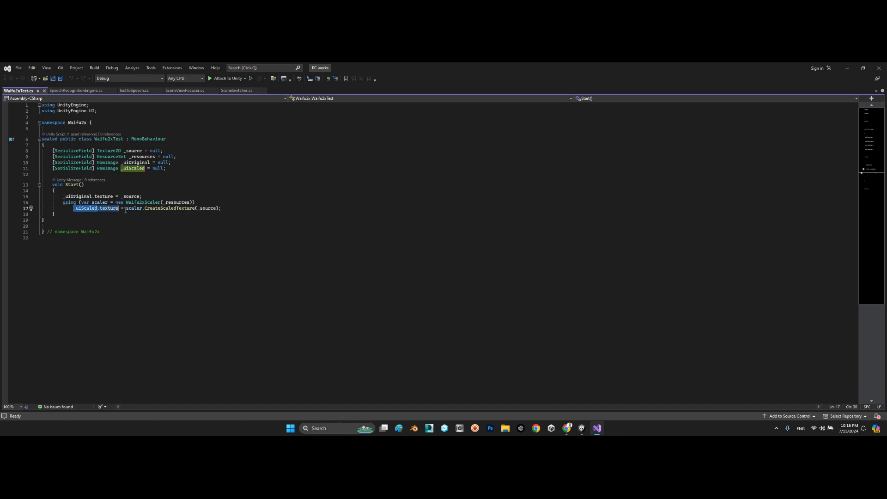
pyautogui.click(80, 209)
pyautogui.moveTo(74, 209); pyautogui.dragTo(119, 209)
pyautogui.click(582, 429)
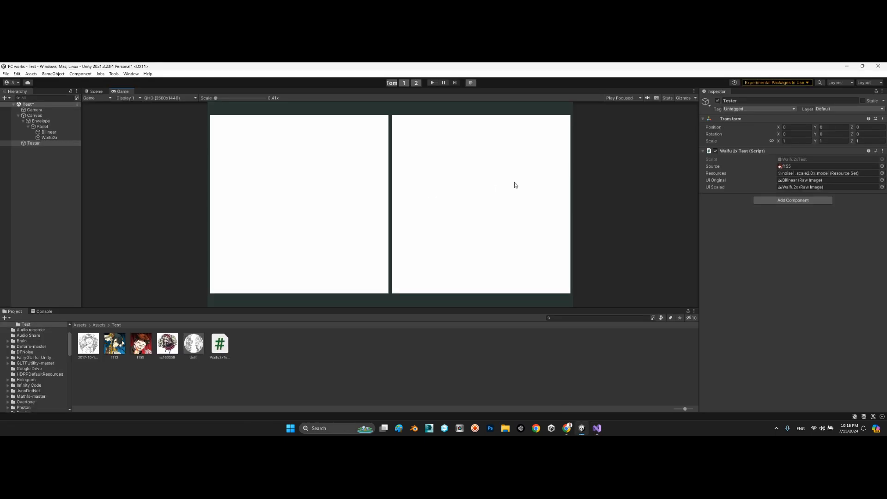